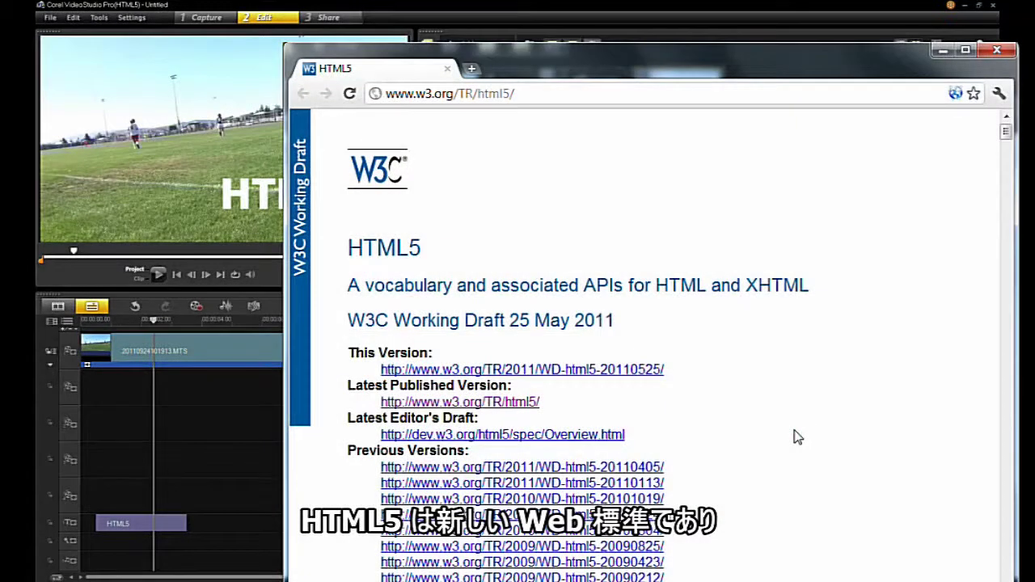
Scroll the template library down to the HTML5 templates such as HTML 10.VSH.
scroll(797, 437, "down", 5)
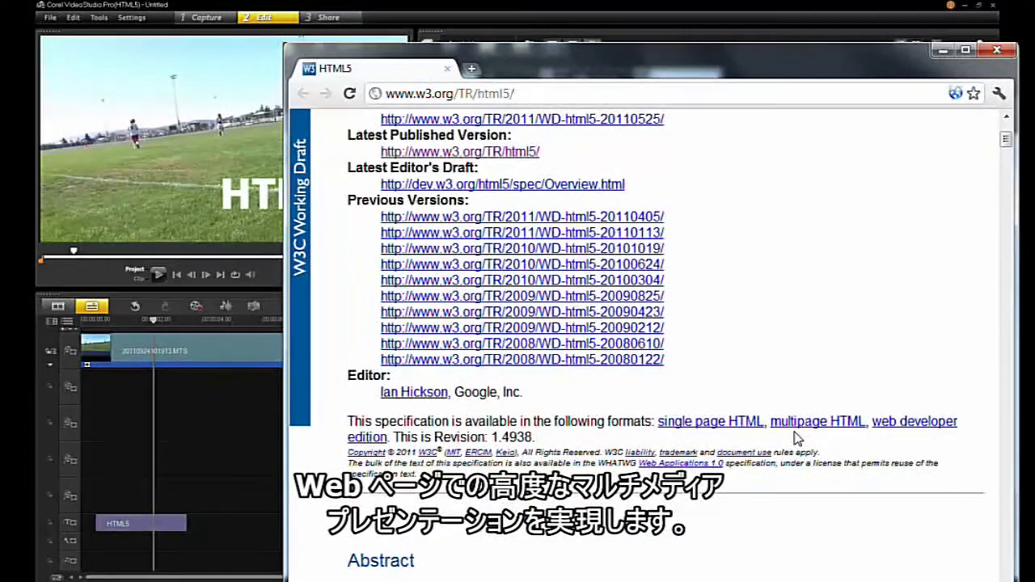
scroll(796, 437, "down", 3)
scroll(796, 437, "down", 5)
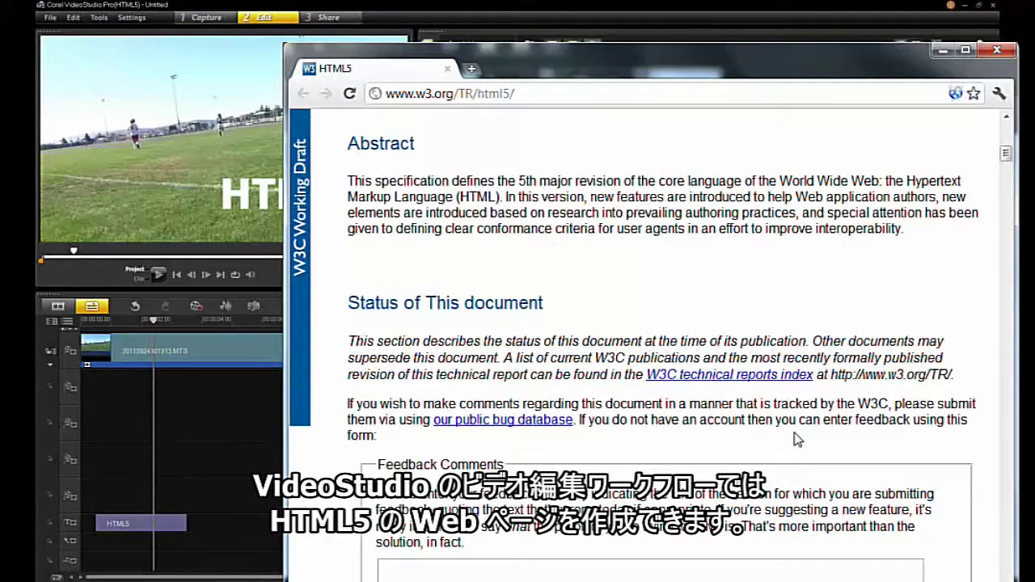
scroll(796, 438, "down", 5)
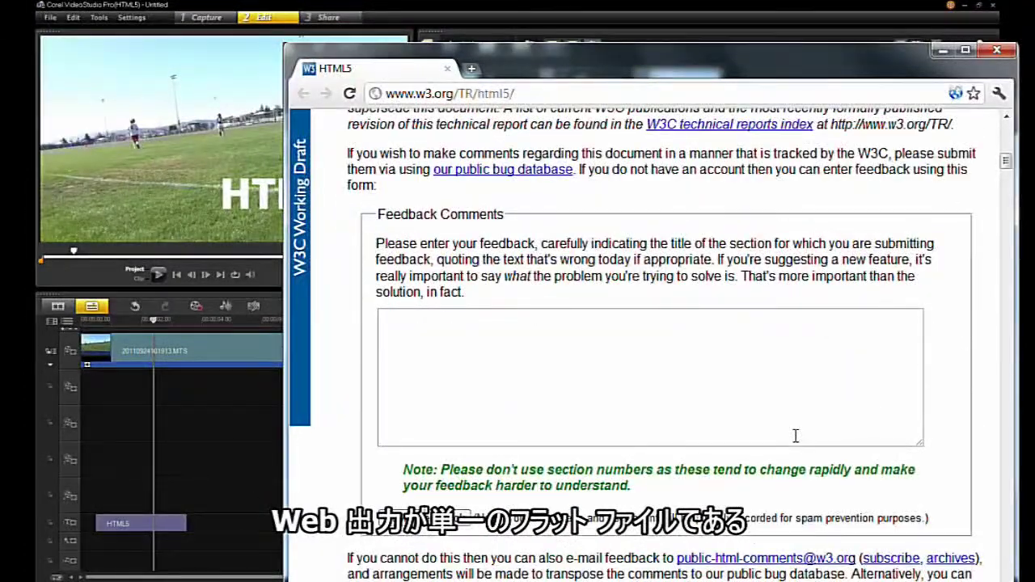
scroll(795, 436, "down", 6)
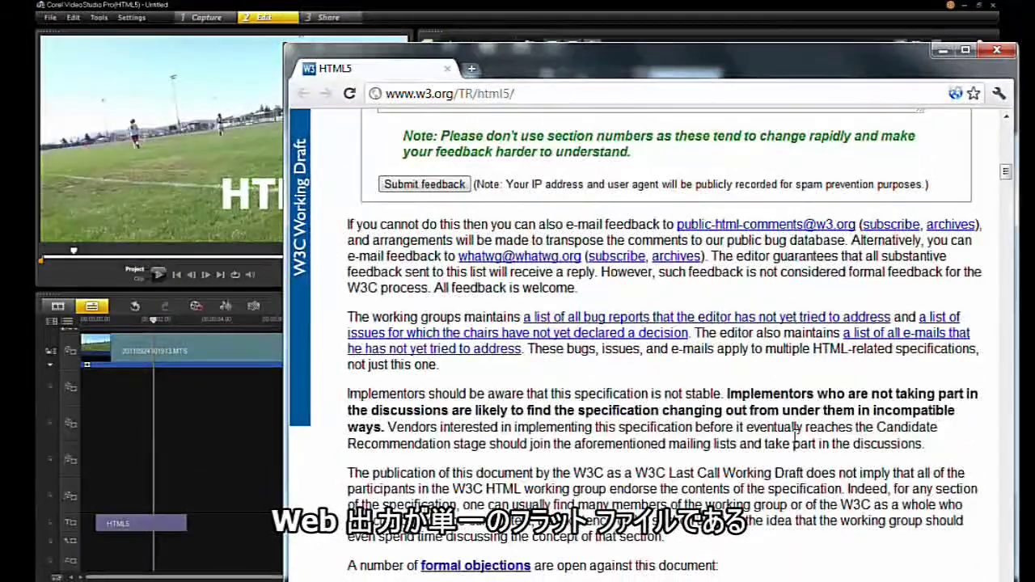
scroll(795, 437, "down", 3)
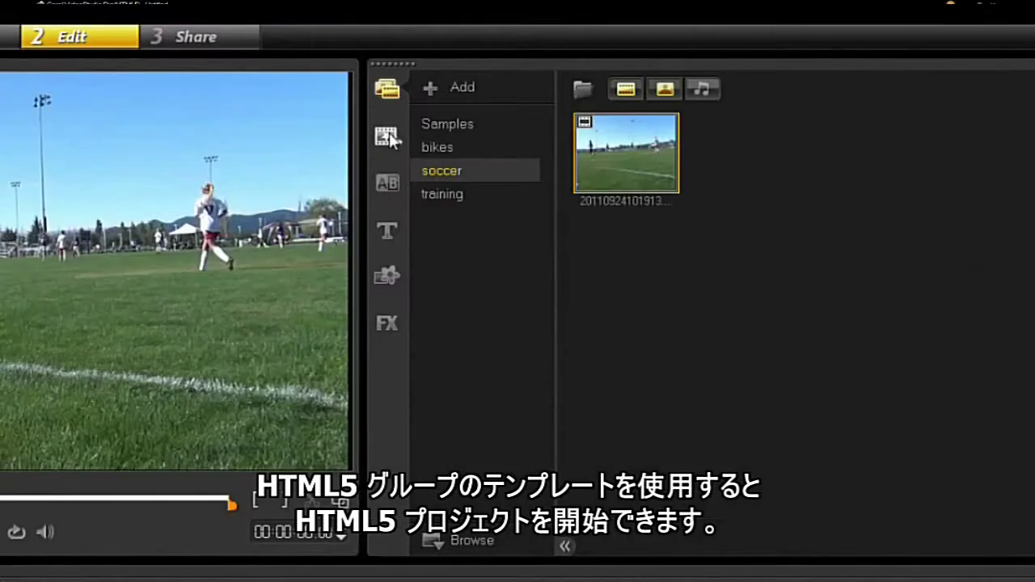
Place the HTML 10.VSH template from the HTML5 folder onto the timeline.
left_click(389, 137)
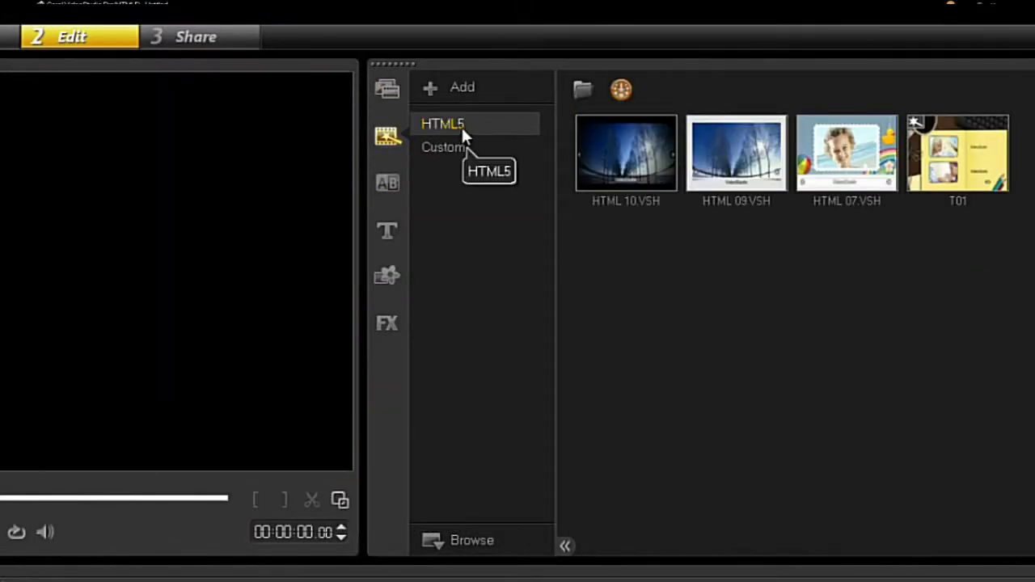
left_click(634, 156)
left_click_drag(627, 154, 0, 581)
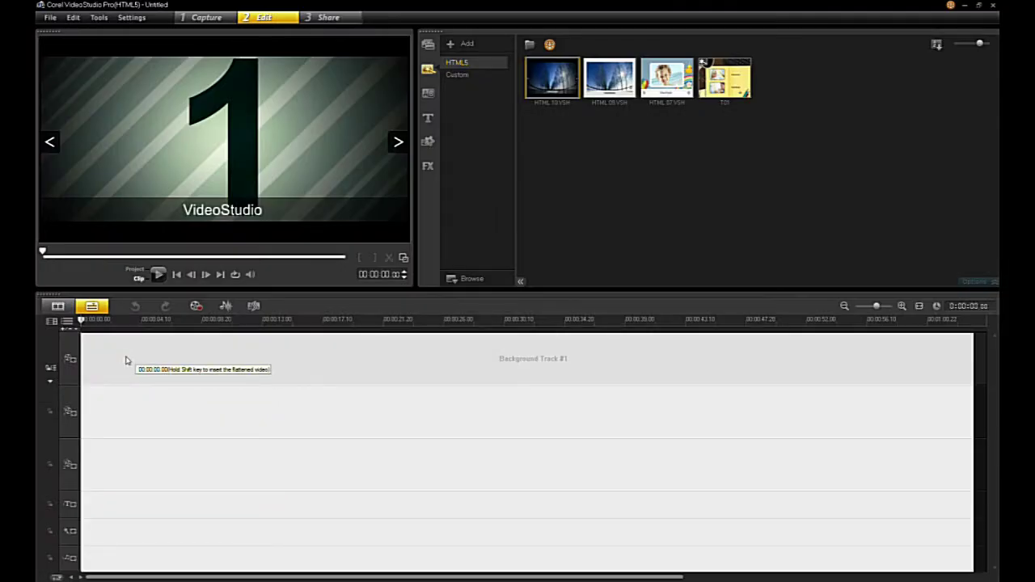
left_click_drag(122, 357, 122, 356)
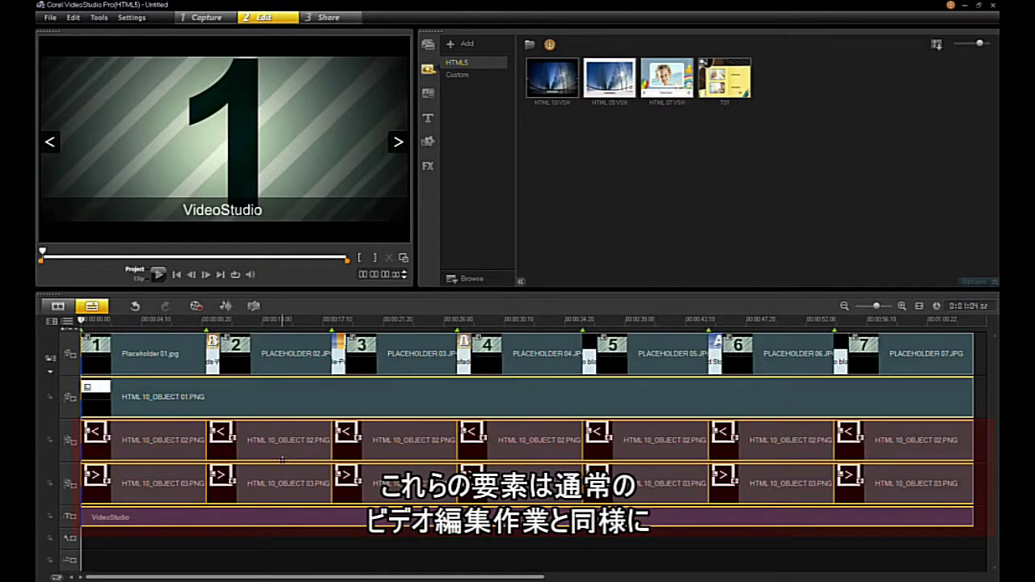
Move page 2's back-arrow overlay in from the frame's left edge.
left_click(304, 531)
left_click(273, 440)
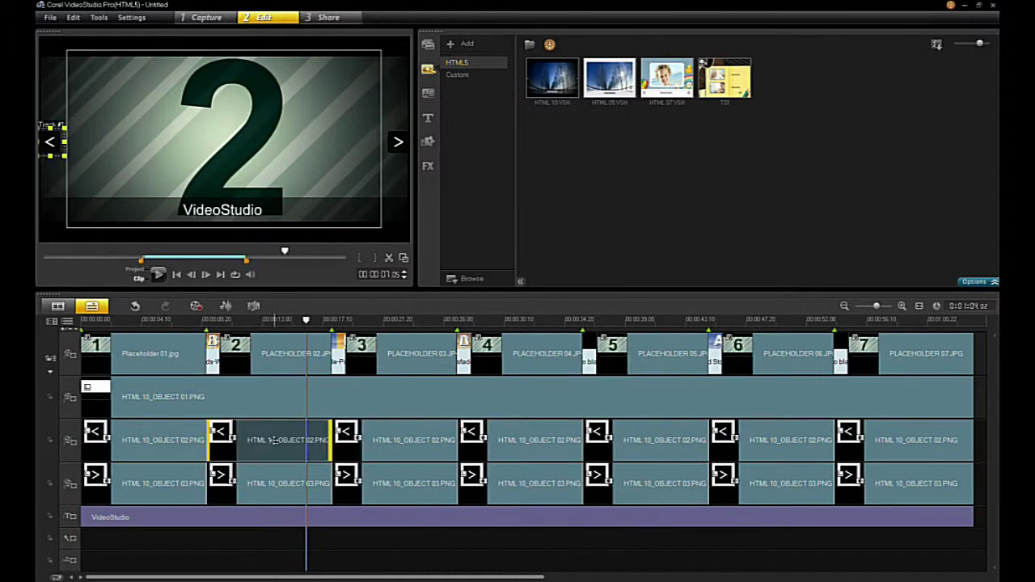
left_click_drag(51, 139, 110, 159)
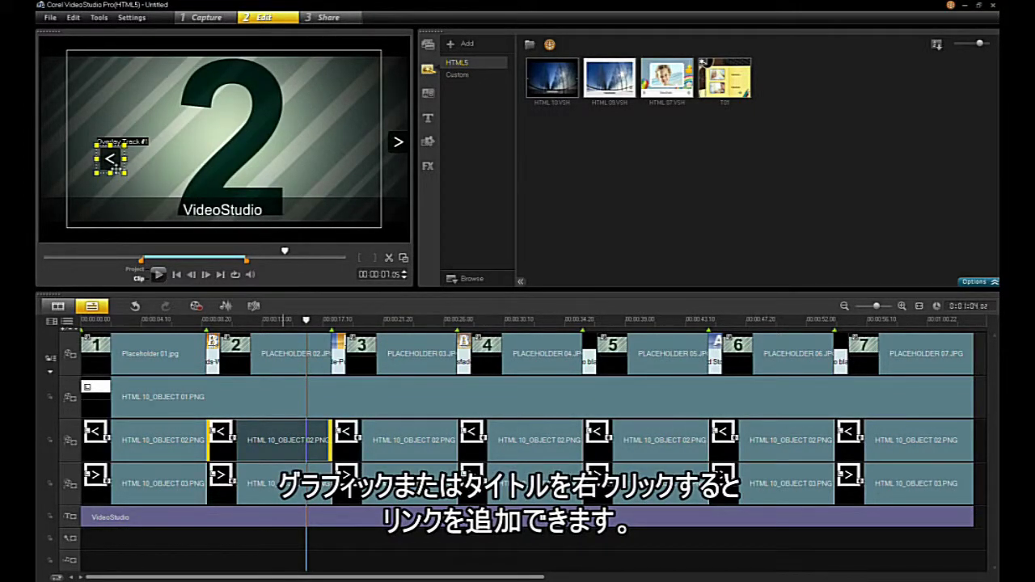
right_click(268, 441)
left_click(310, 401)
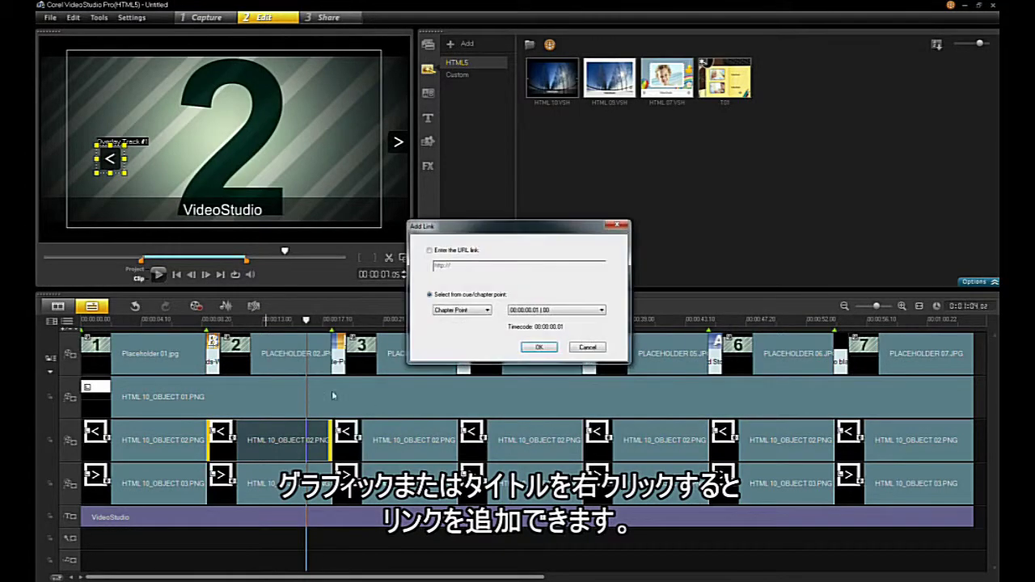
left_click(443, 254)
type("www.corel.com")
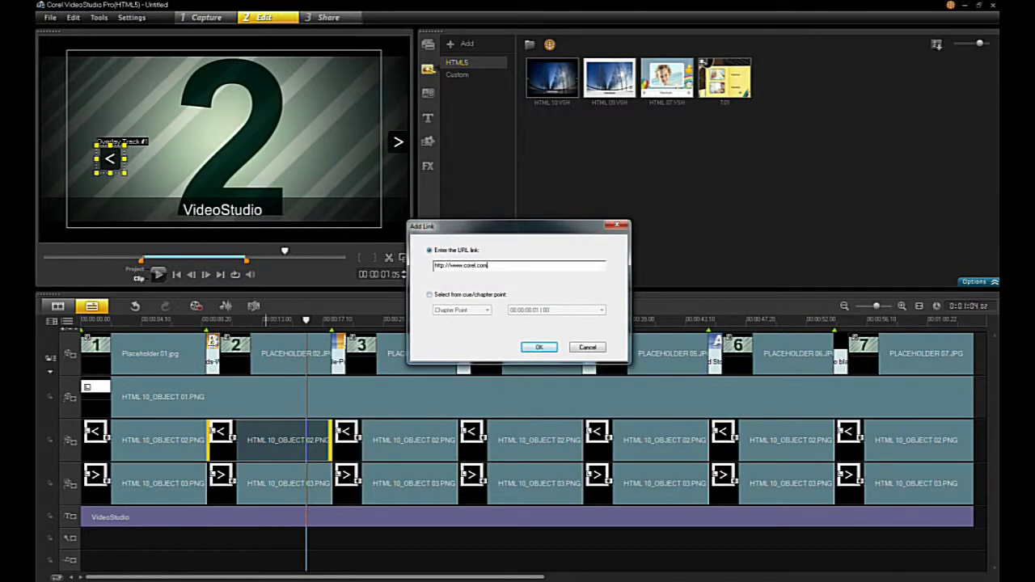
key("Return")
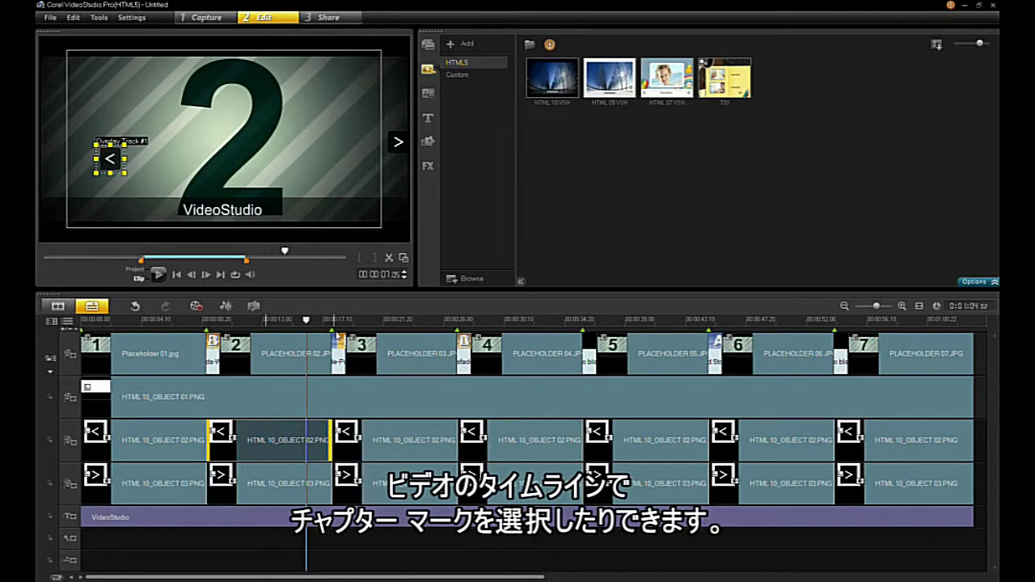
Link page 4's back-arrow overlay to chapter point 03 at 00:00:27.00.
right_click(511, 431)
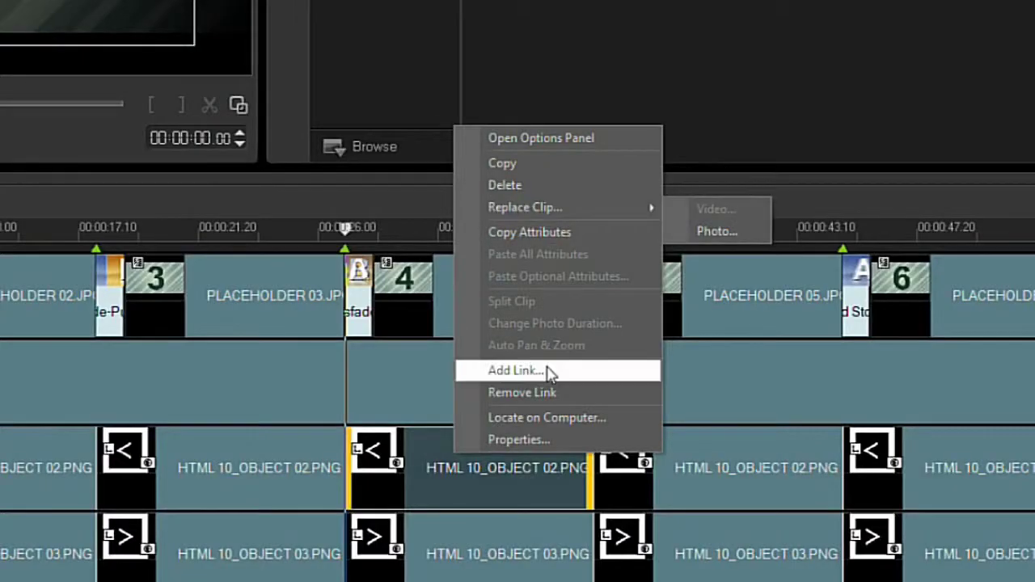
left_click(558, 391)
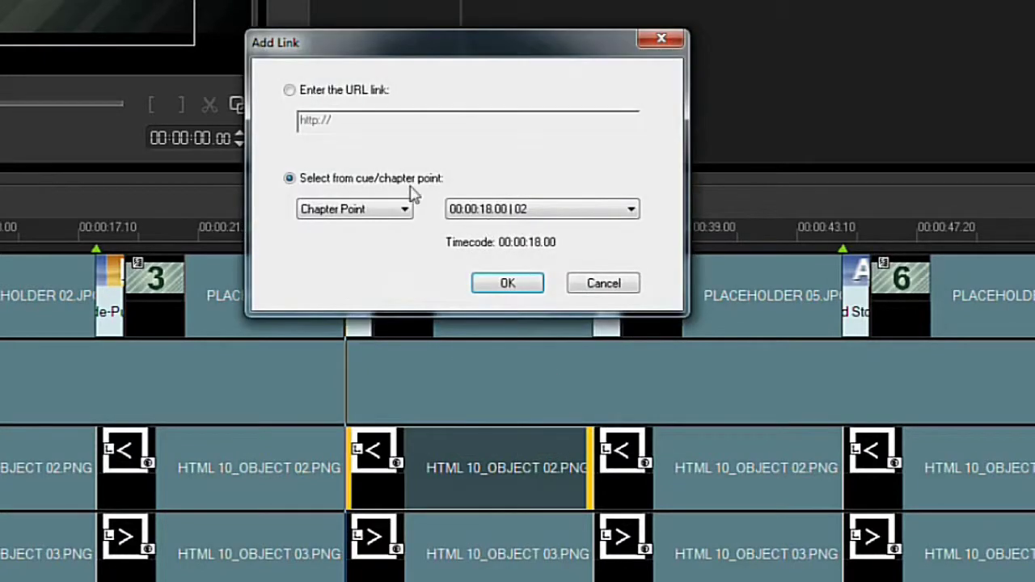
left_click(490, 207)
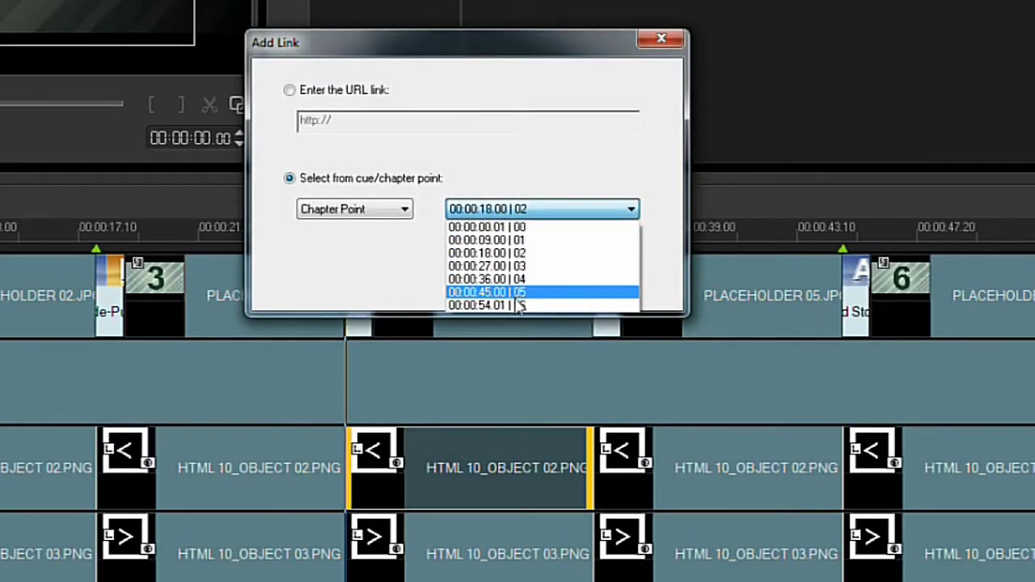
left_click(519, 266)
left_click(518, 291)
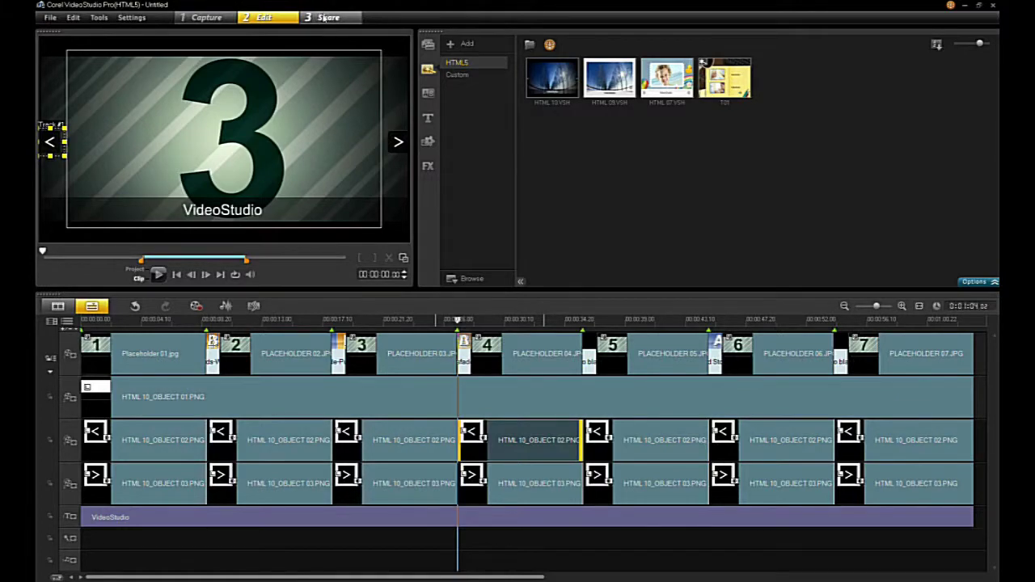
Export the project as HTML5 files with SD (16:9) project dimensions.
left_click(326, 19)
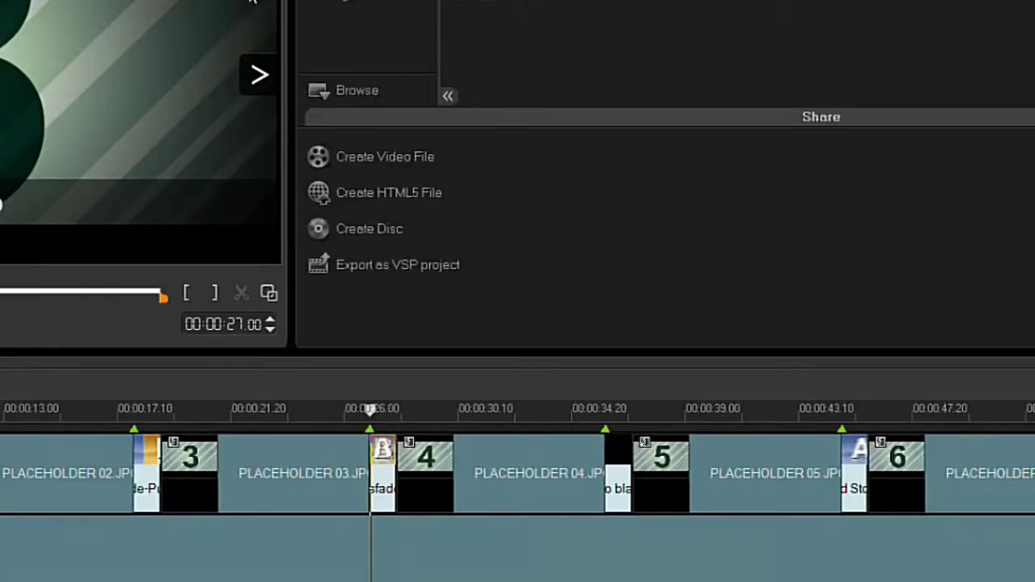
left_click(369, 194)
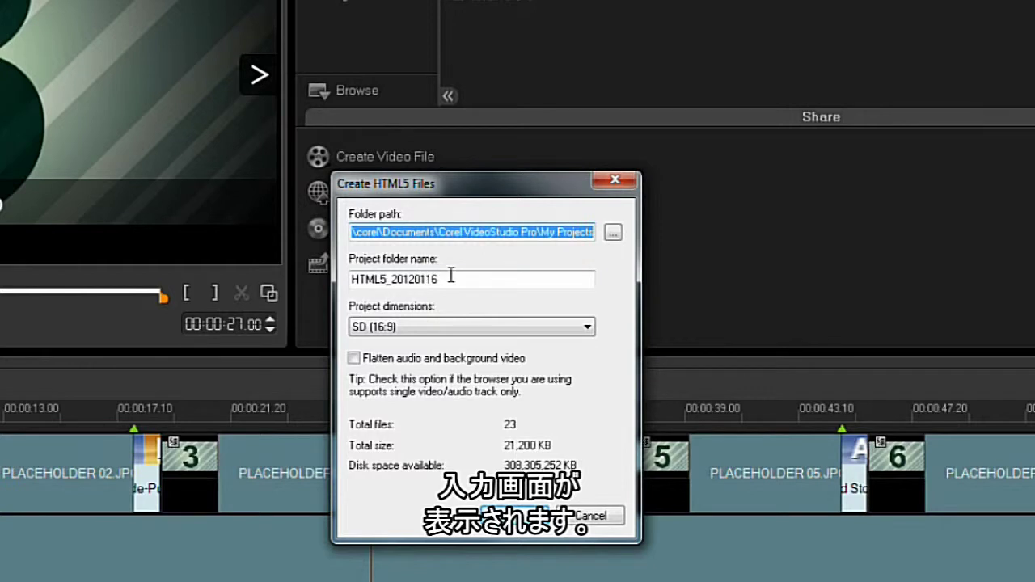
left_click(463, 327)
left_click(463, 330)
left_click(461, 328)
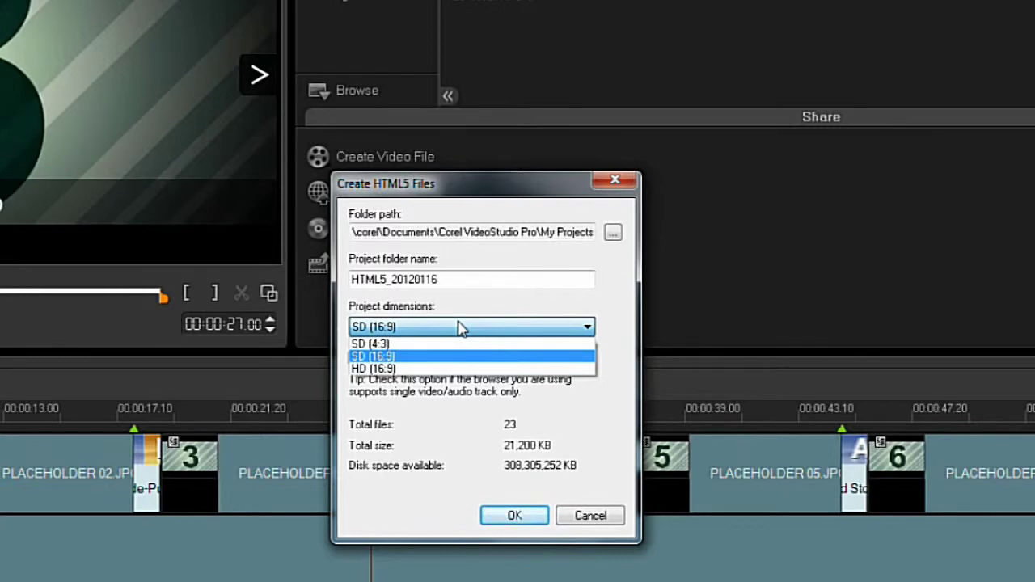
left_click(461, 327)
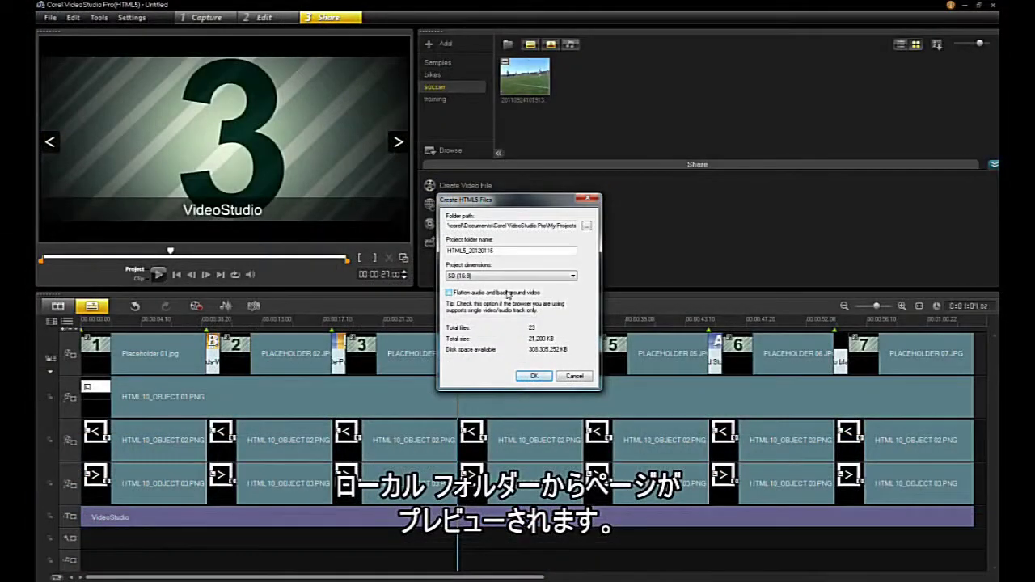
left_click(533, 376)
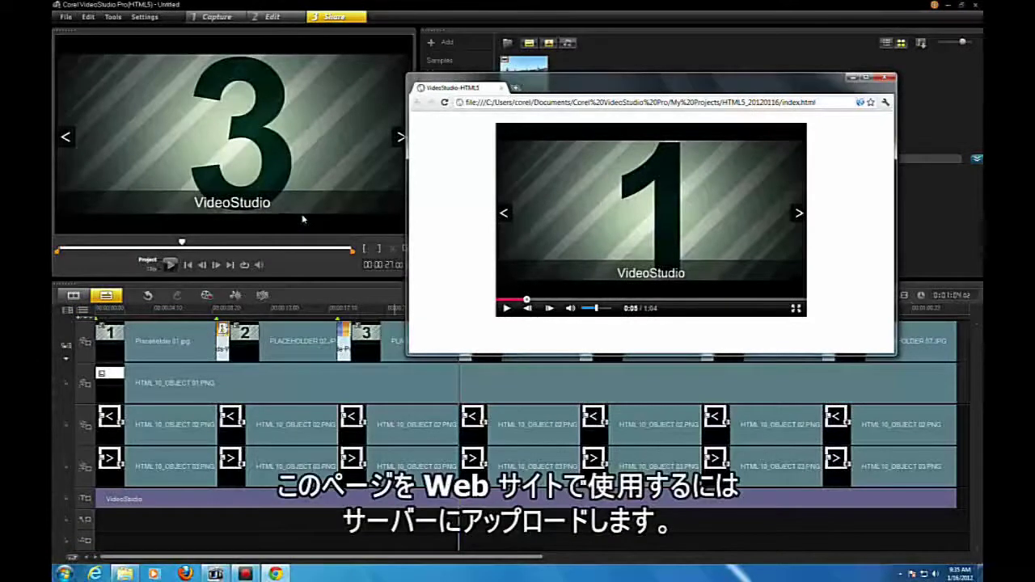